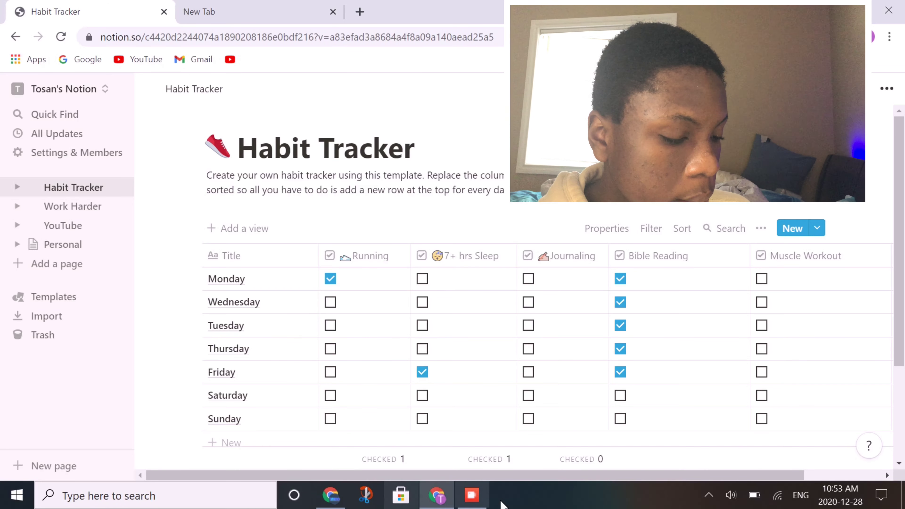
Open the Work Harder page and look through its INBOX Tasks table, from Week 11/12 Notes to Build Desk.
mouse_move(458, 506)
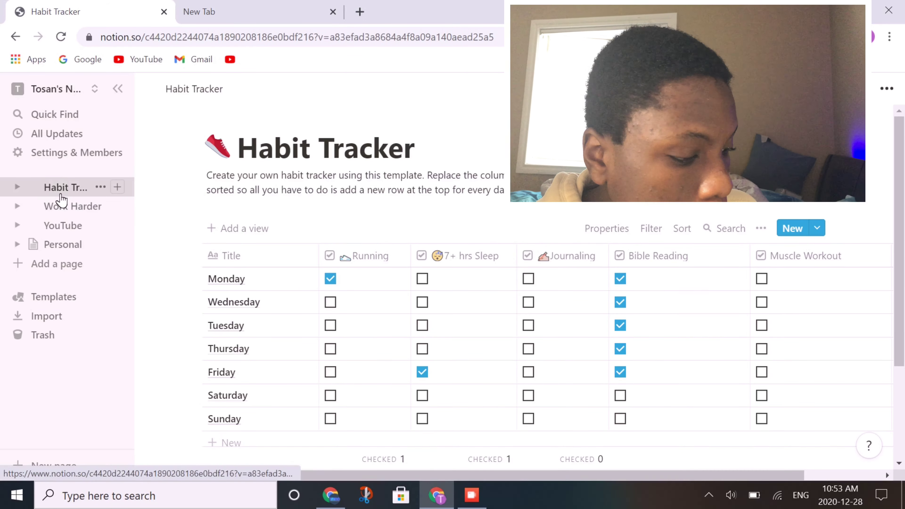
click(50, 206)
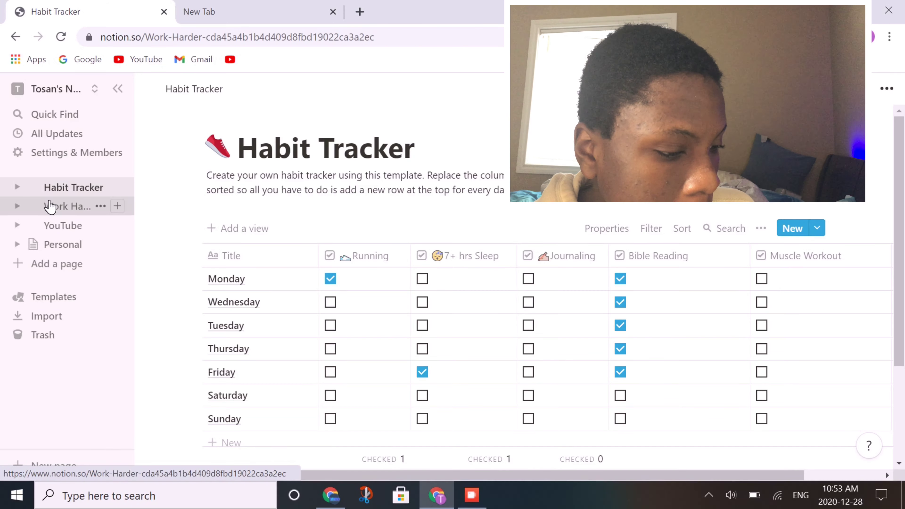
scroll(700, 241, down, 2)
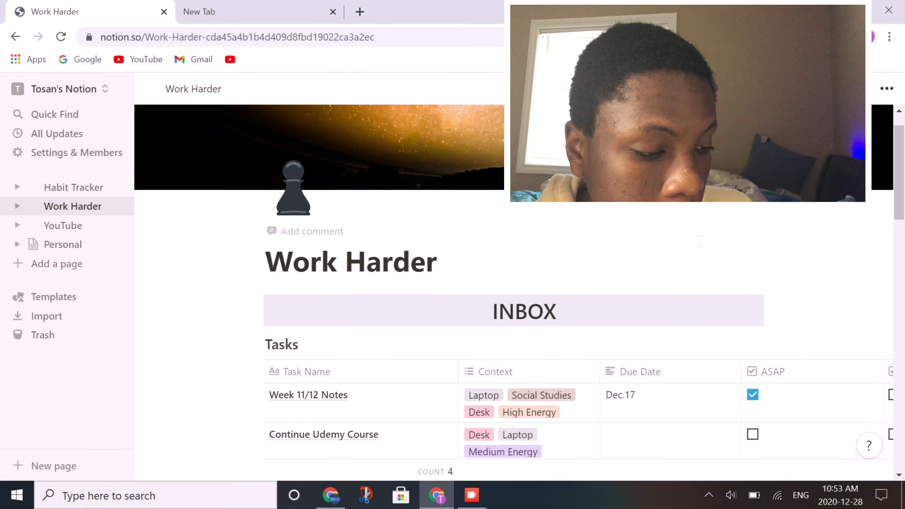
scroll(700, 241, down, 1)
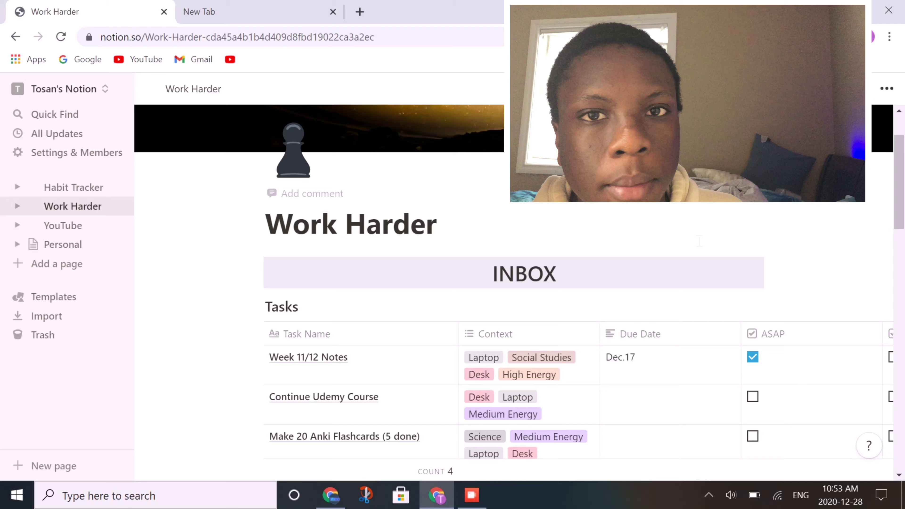
scroll(700, 241, down, 3)
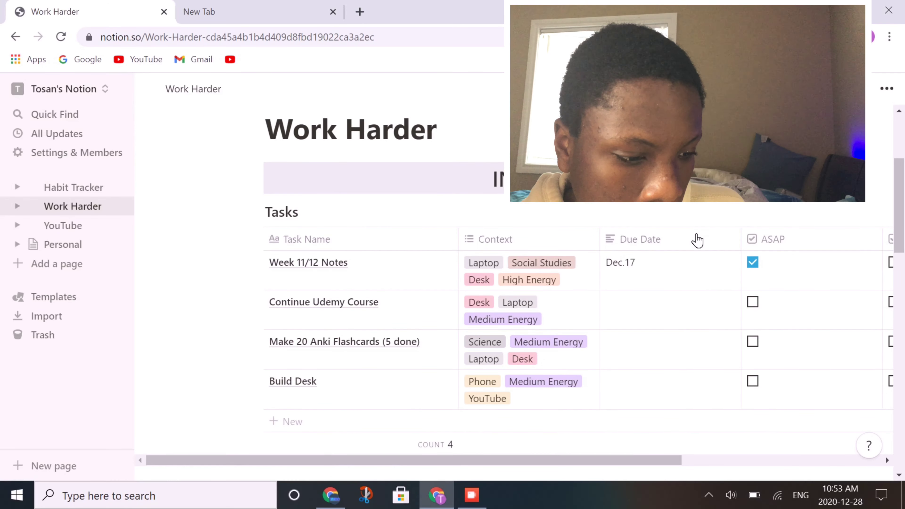
scroll(618, 239, right, 2)
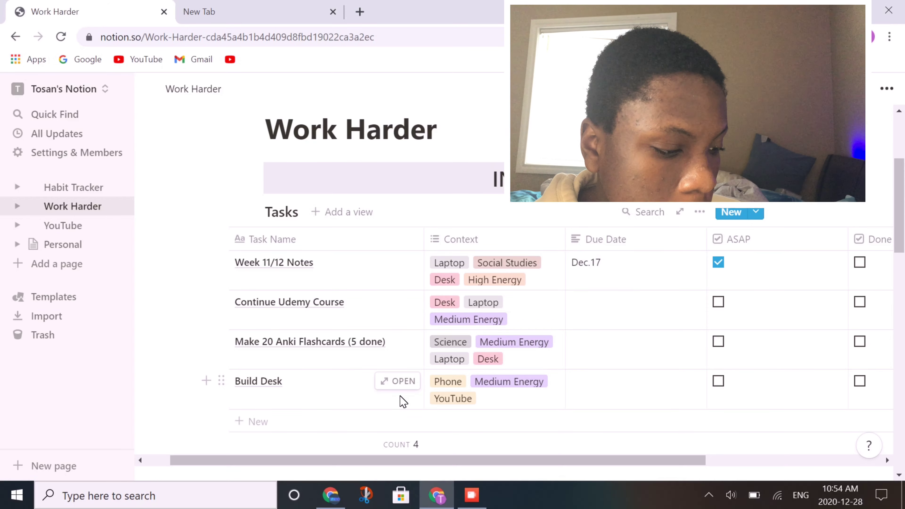
scroll(403, 401, down, 3)
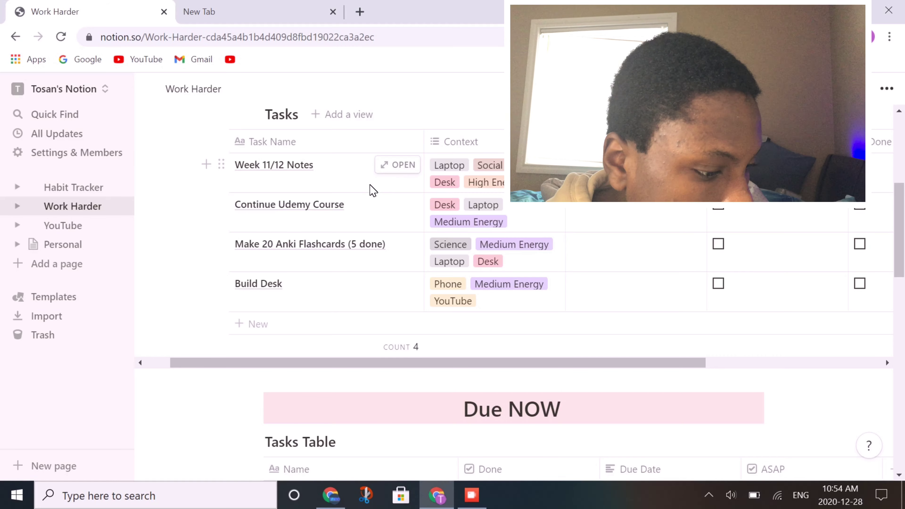
scroll(371, 187, down, 1)
scroll(372, 190, up, 1)
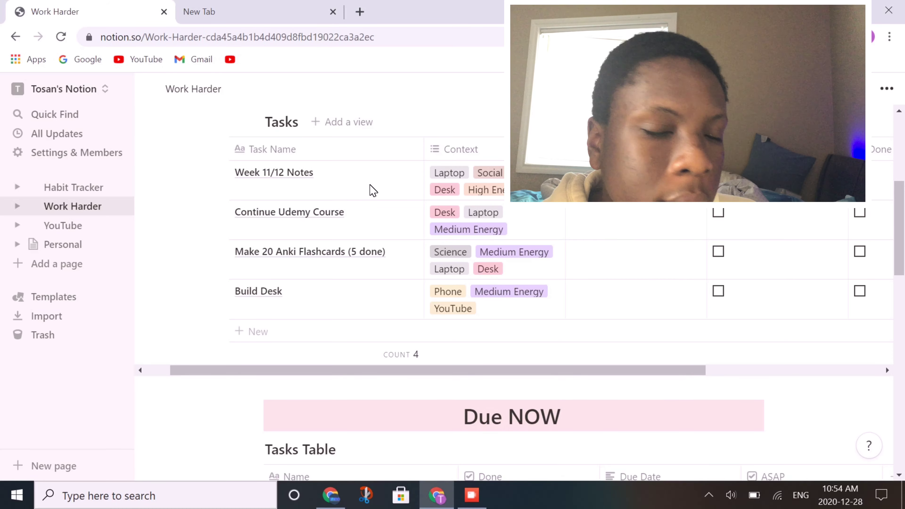
scroll(372, 190, up, 2)
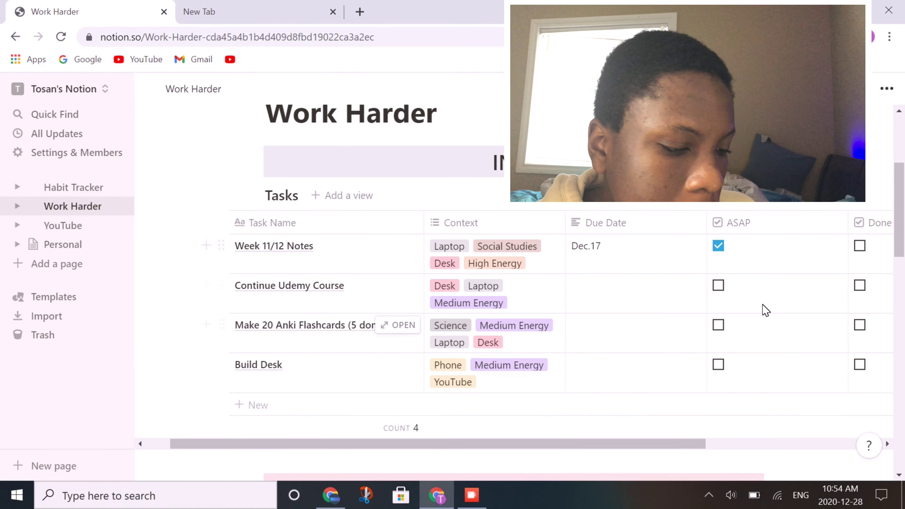
scroll(799, 323, right, 2)
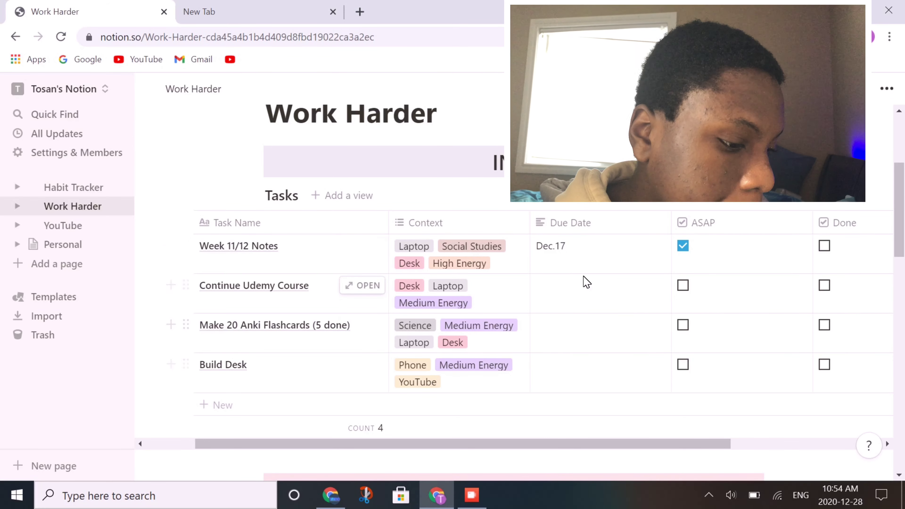
scroll(628, 269, right, 2)
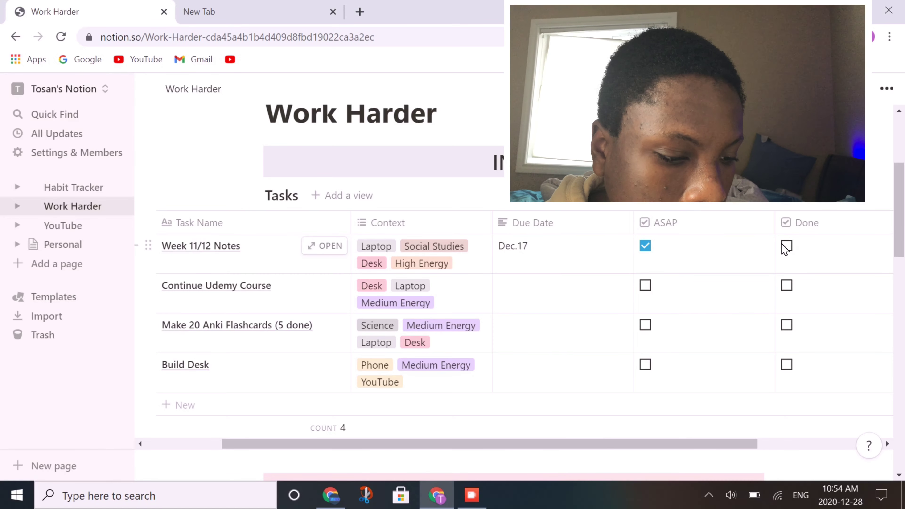
scroll(690, 275, left, 1)
scroll(690, 275, down, 2)
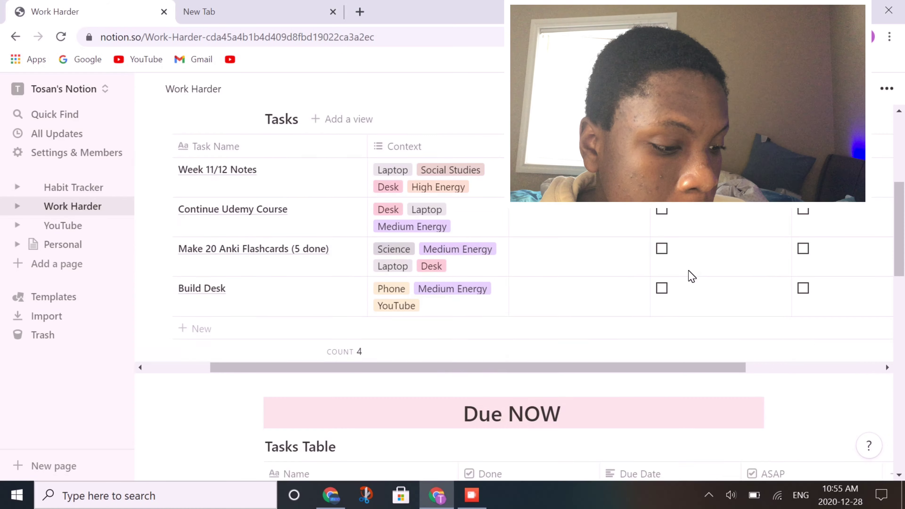
scroll(691, 277, down, 5)
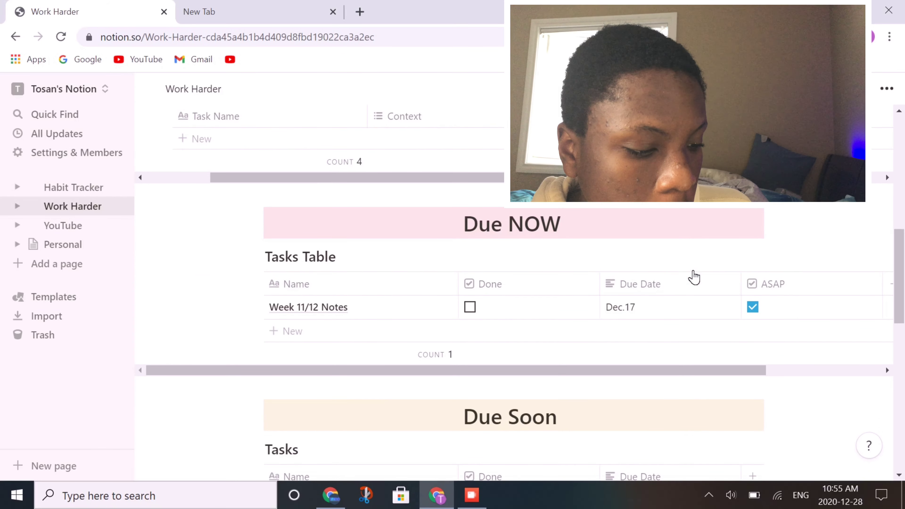
Scroll through the Work Harder page's YouTube, Social Match and Due task tables.
scroll(402, 296, down, 1)
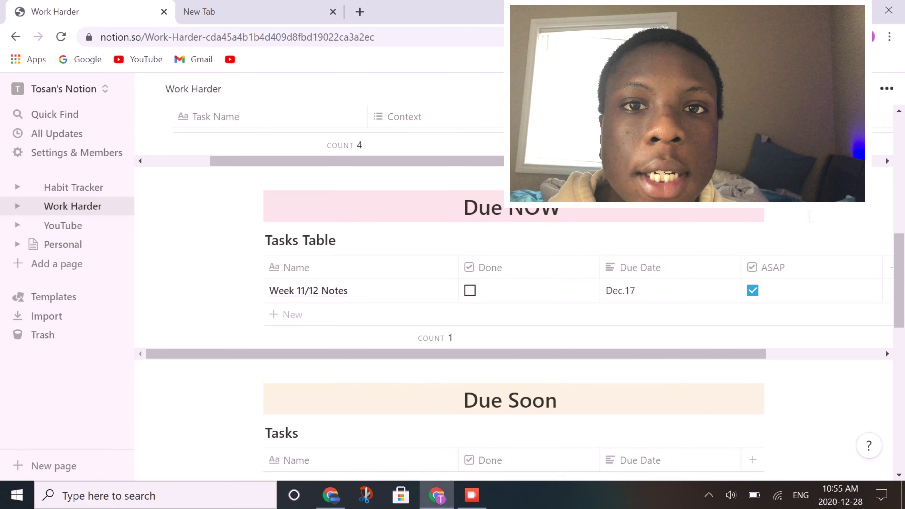
scroll(809, 217, down, 4)
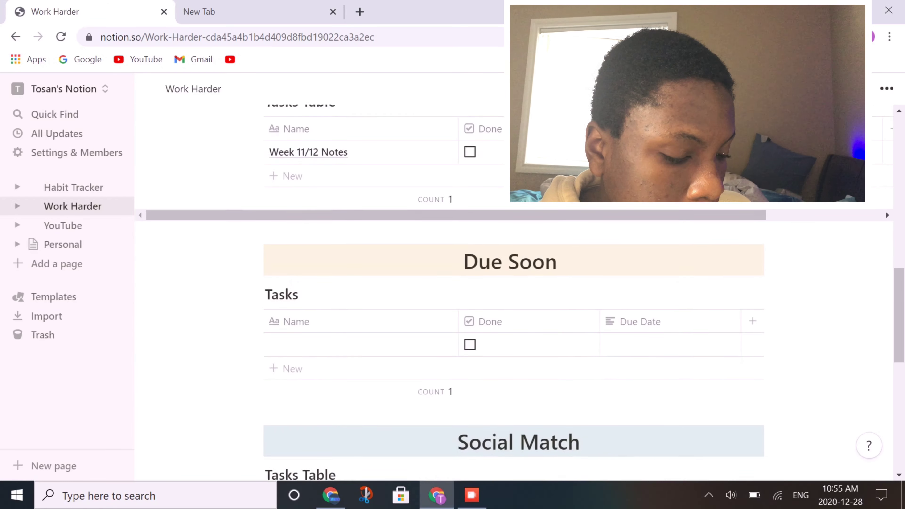
scroll(669, 279, down, 2)
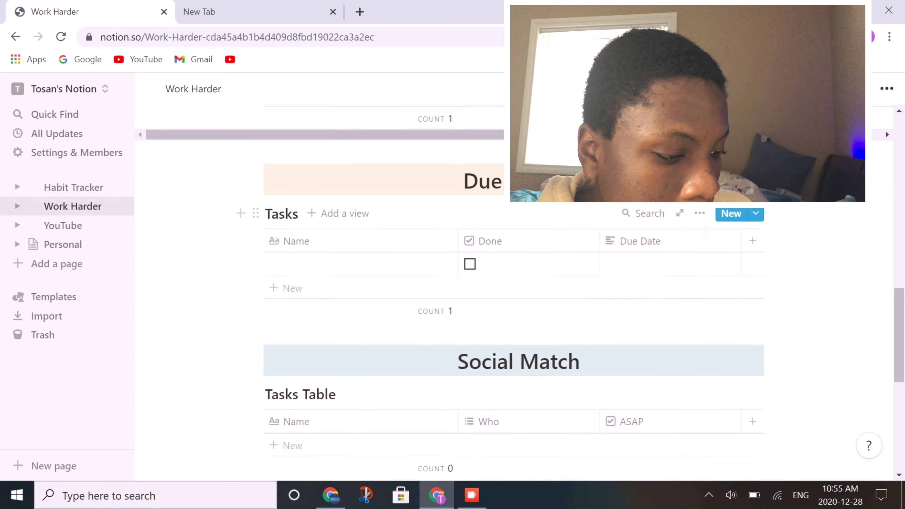
scroll(221, 200, down, 1)
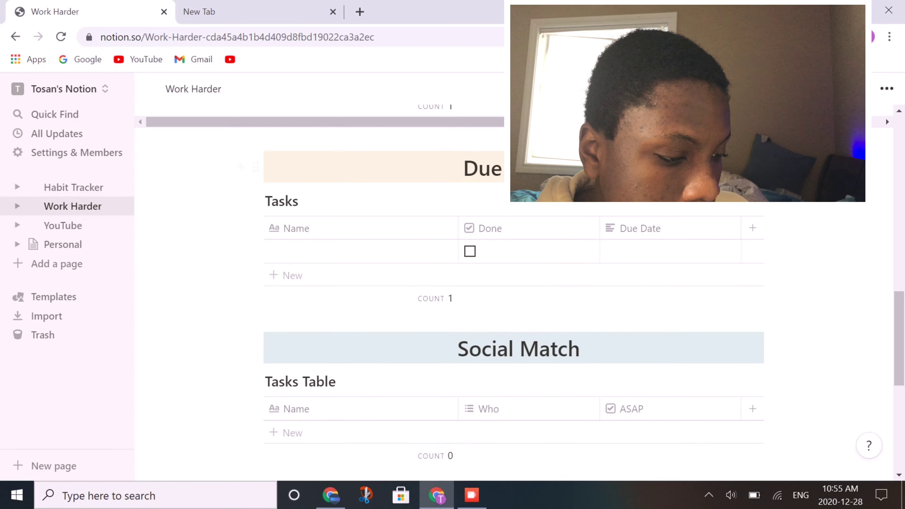
scroll(545, 383, down, 4)
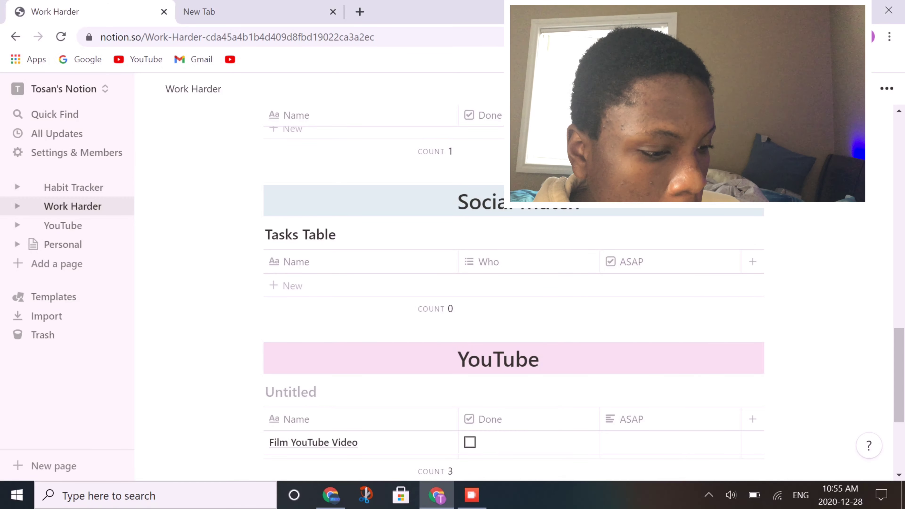
scroll(513, 285, down, 5)
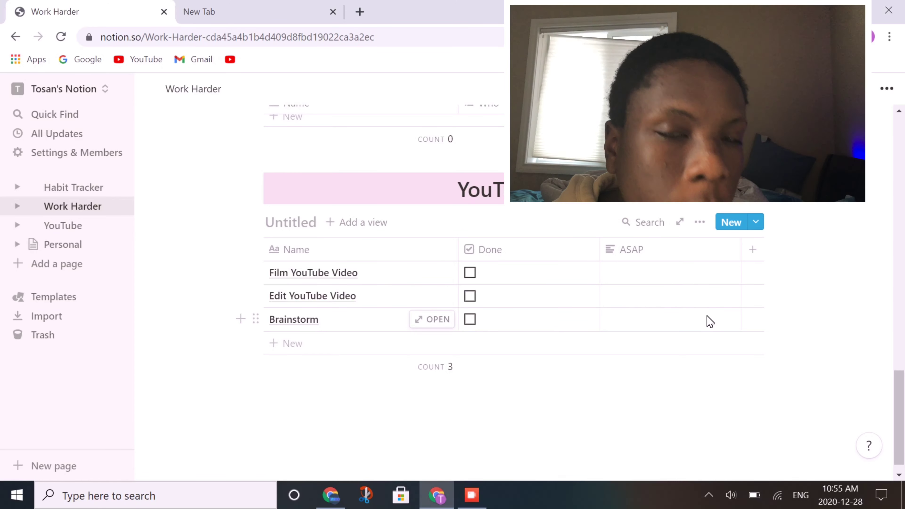
scroll(728, 235, up, 6)
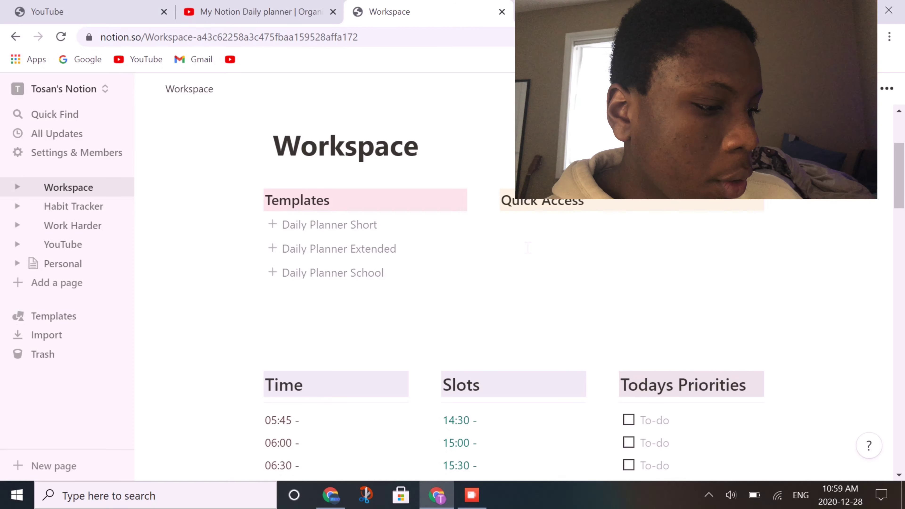
Scroll the Workspace page down to the Time and Slots lists, past the midday times.
scroll(527, 246, down, 1)
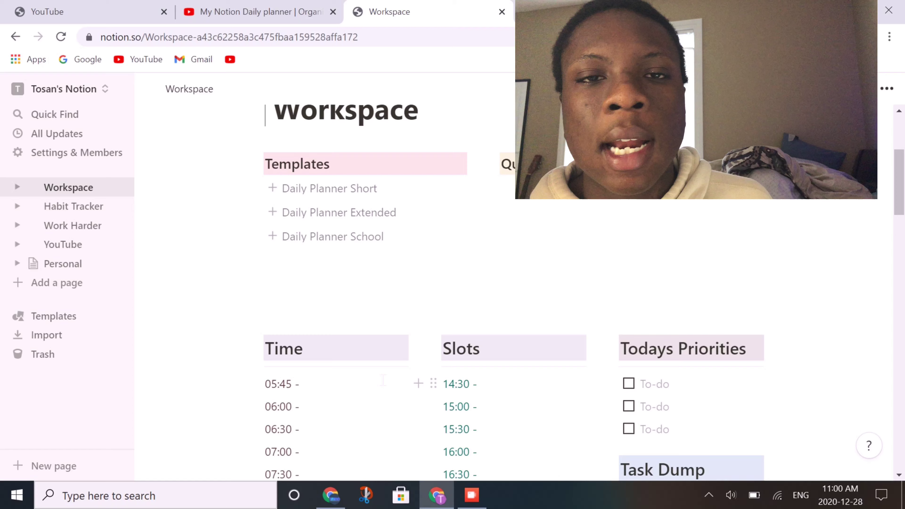
scroll(383, 380, down, 1)
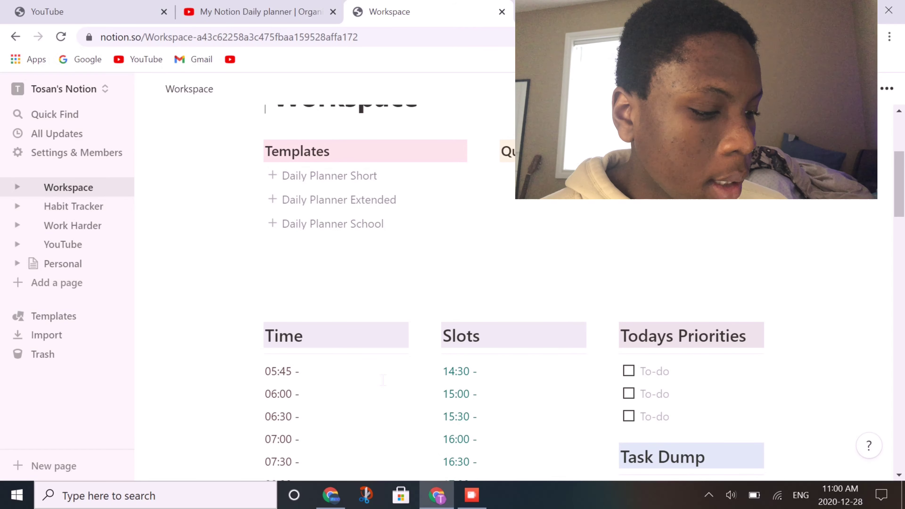
scroll(383, 380, down, 3)
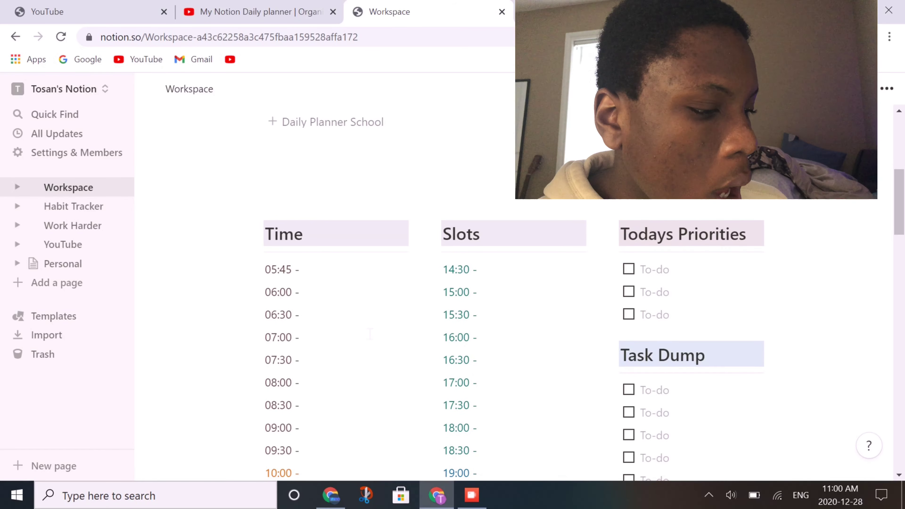
scroll(328, 303, down, 1)
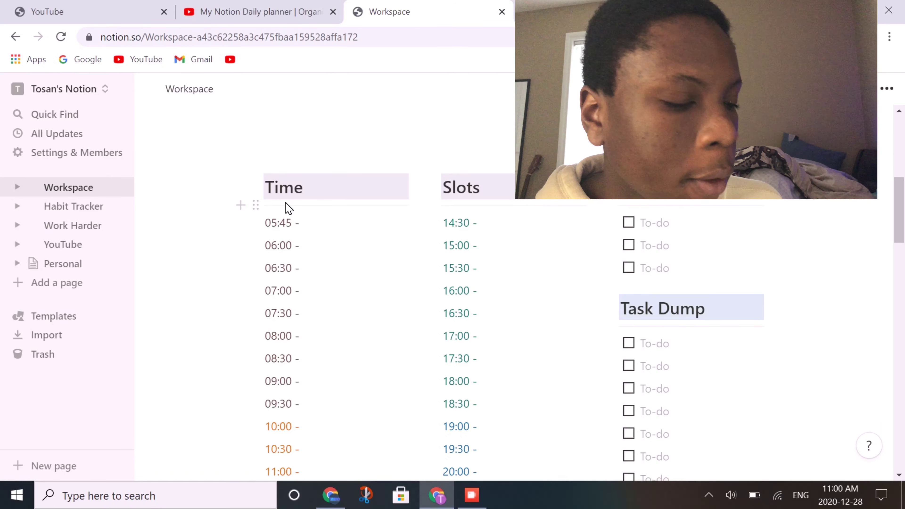
scroll(288, 209, down, 4)
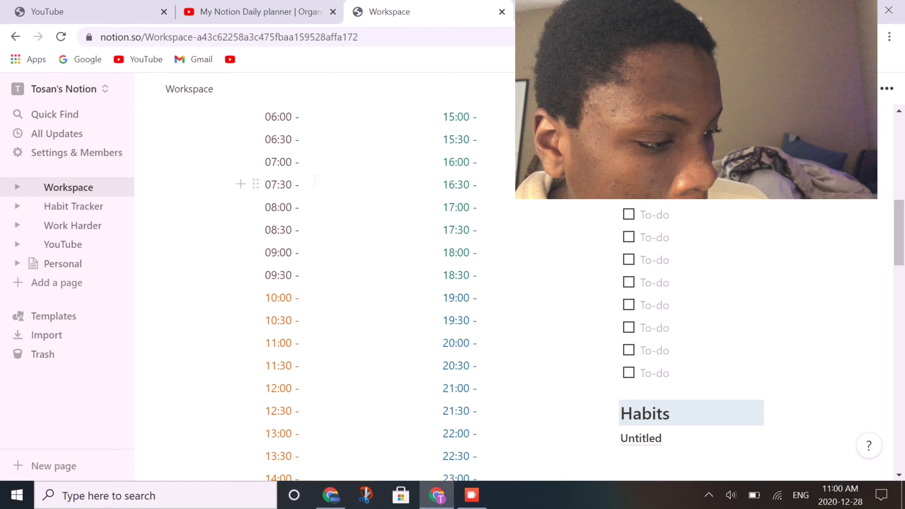
Enter 'Breakfast While Anki' in the 07:30 slot, correcting the typo.
text(Break)
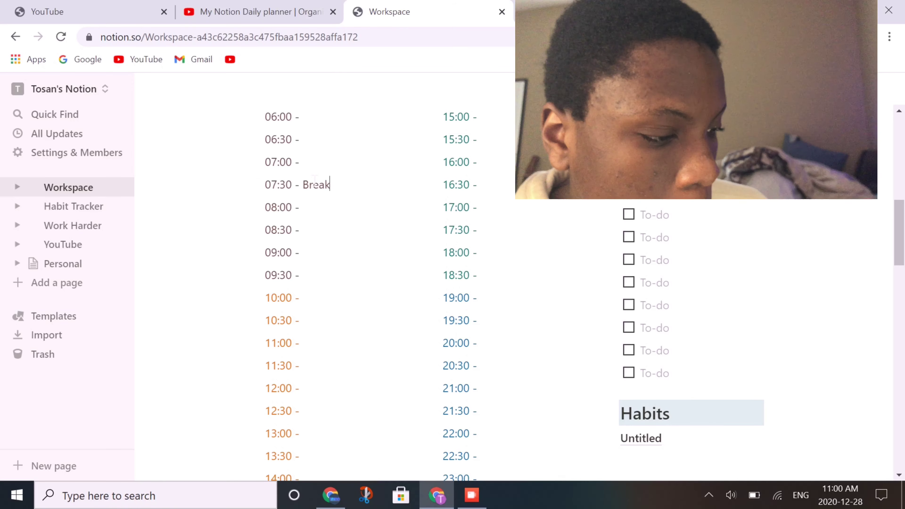
text(fast )
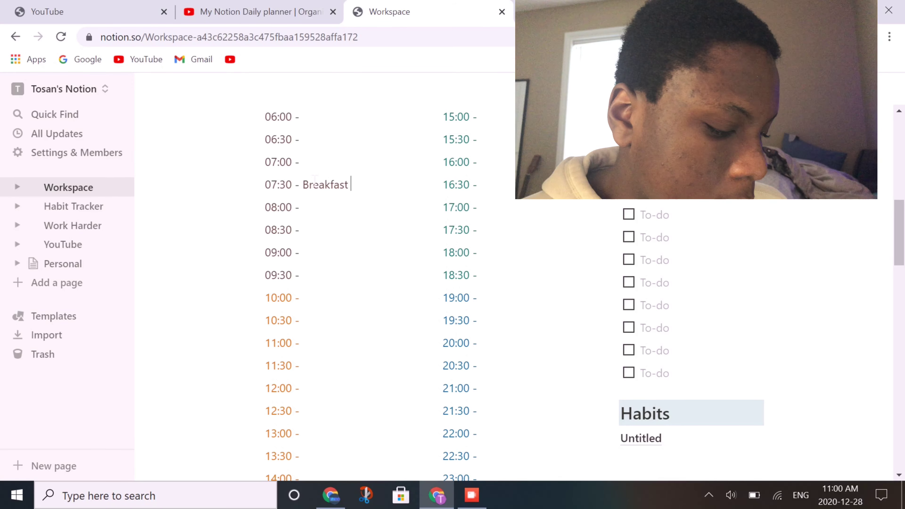
text(Whi)
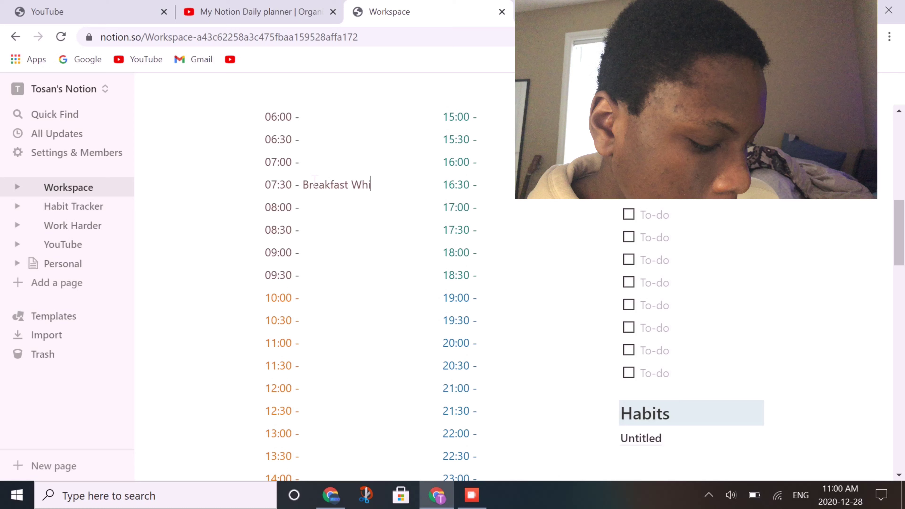
text(le NAko)
key(BackSpace)
key(BackSpace)
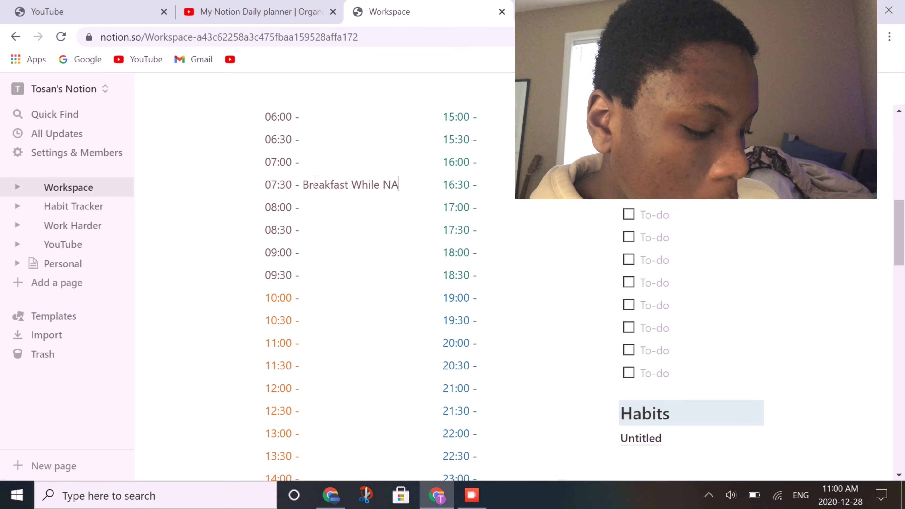
key(BackSpace)
key(BackSpace)
text(Anki)
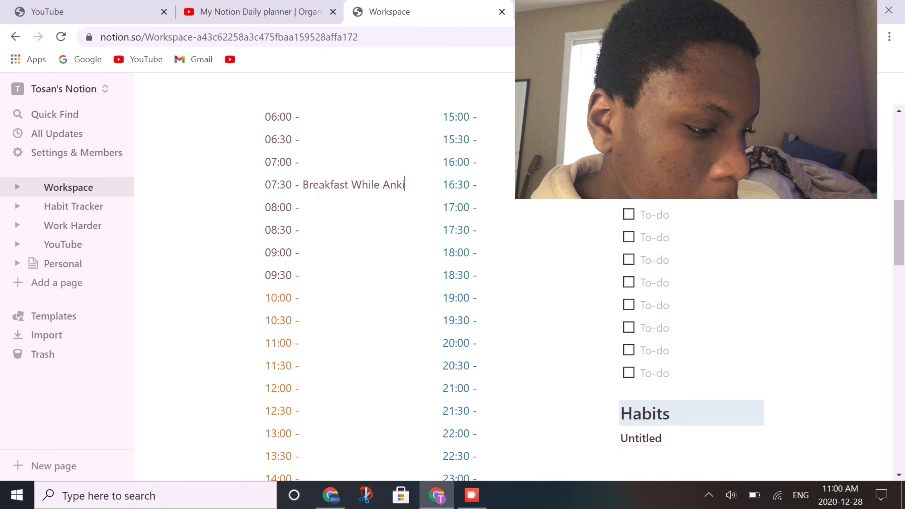
Fill the 08:00 slot with 'Begin School Work' and the 08:30 slot with 'Begin School'.
click(314, 213)
text(Begin Sc)
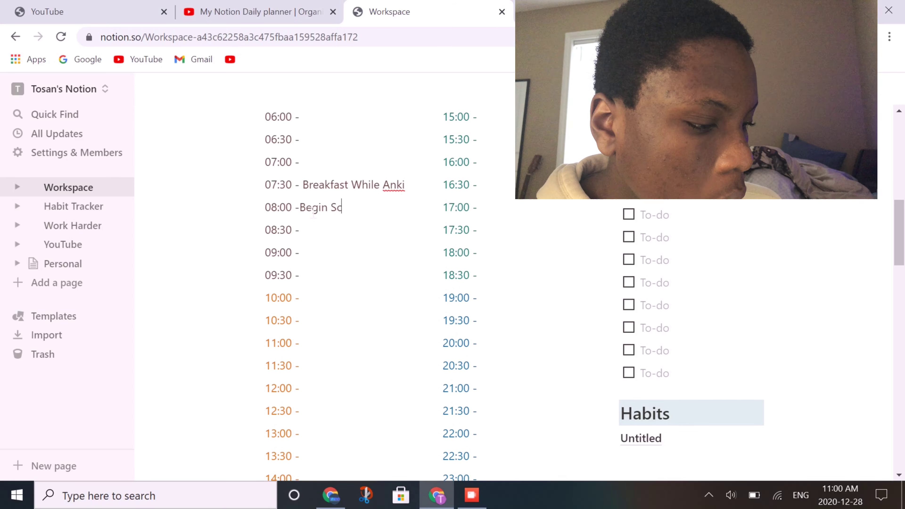
text(hool Work)
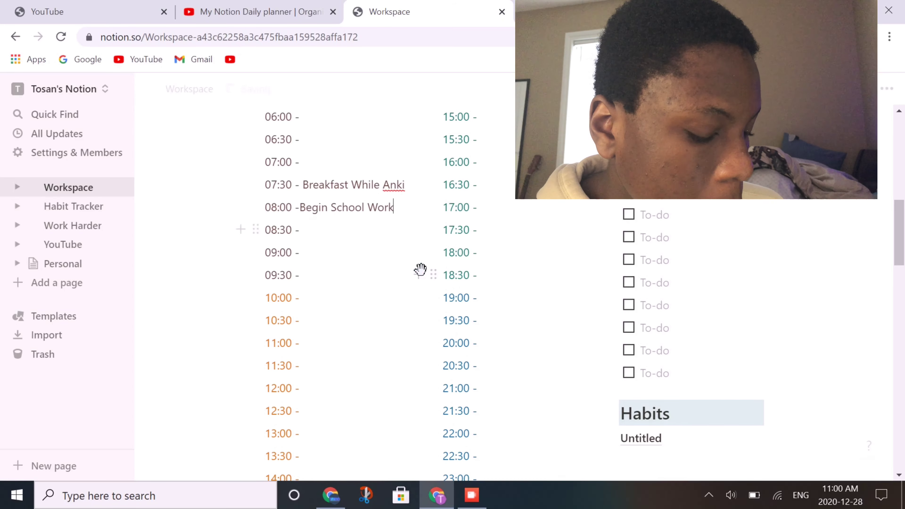
click(359, 230)
text(Begi)
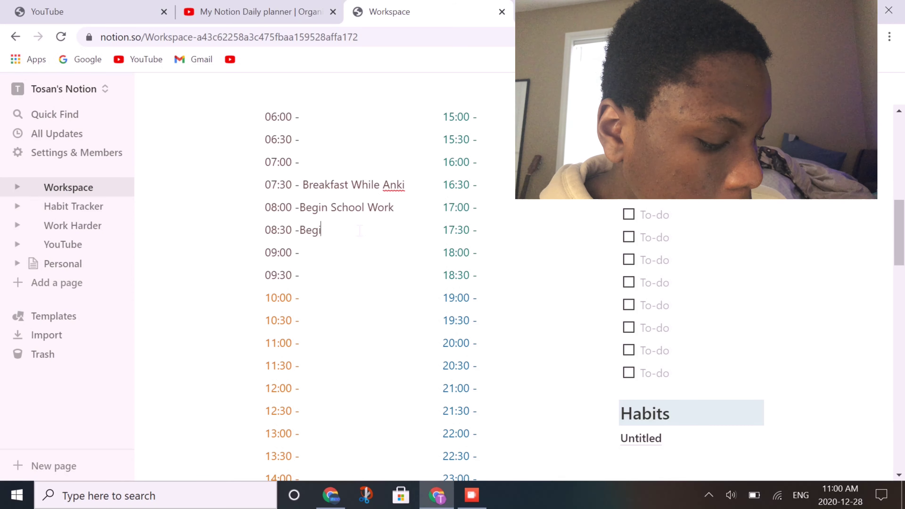
text(n School)
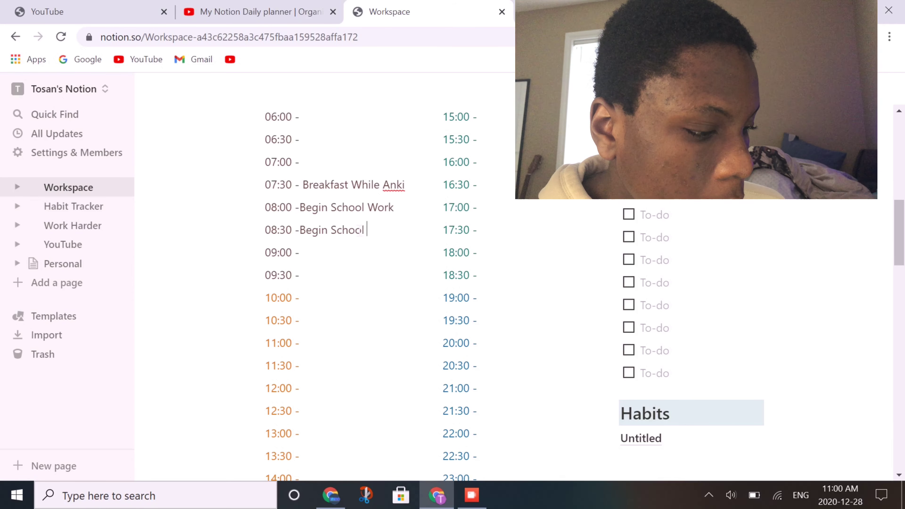
click(307, 267)
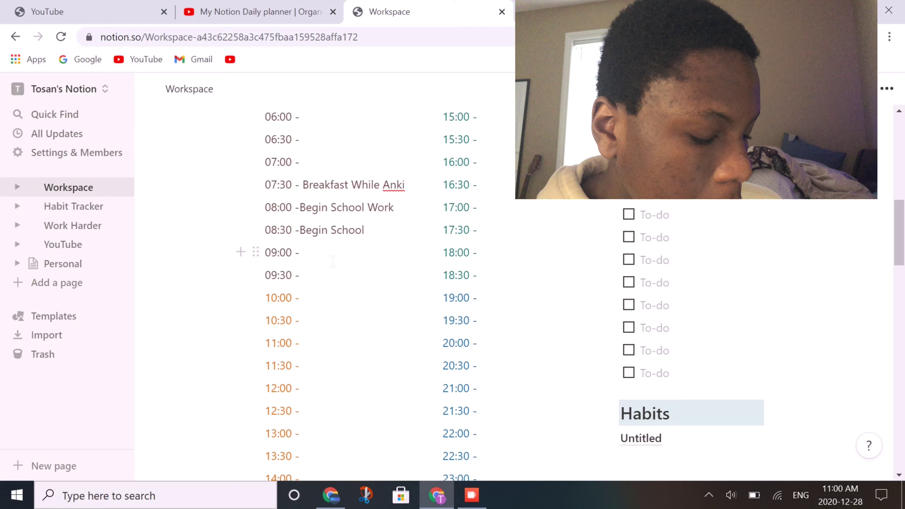
click(332, 261)
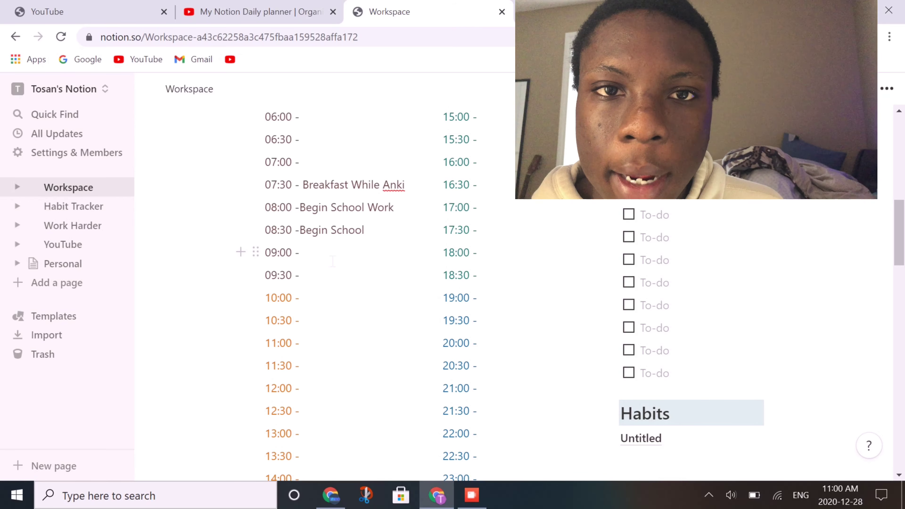